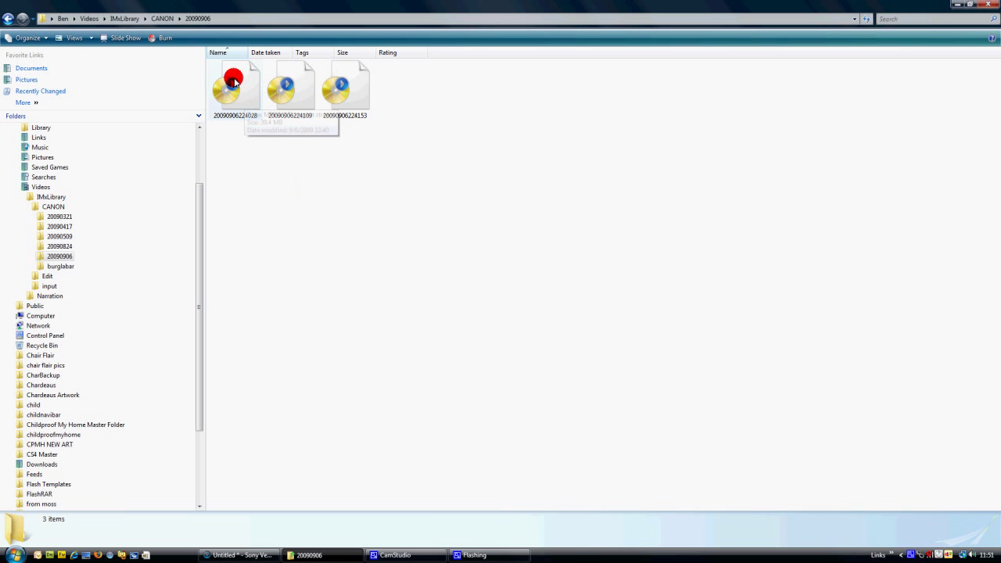
Select the three rock-fountain clips in the 20090906 folder and drop them onto the Vegas timeline.
left_click_drag(244, 181, 426, 88)
left_click_drag(284, 99, 230, 341)
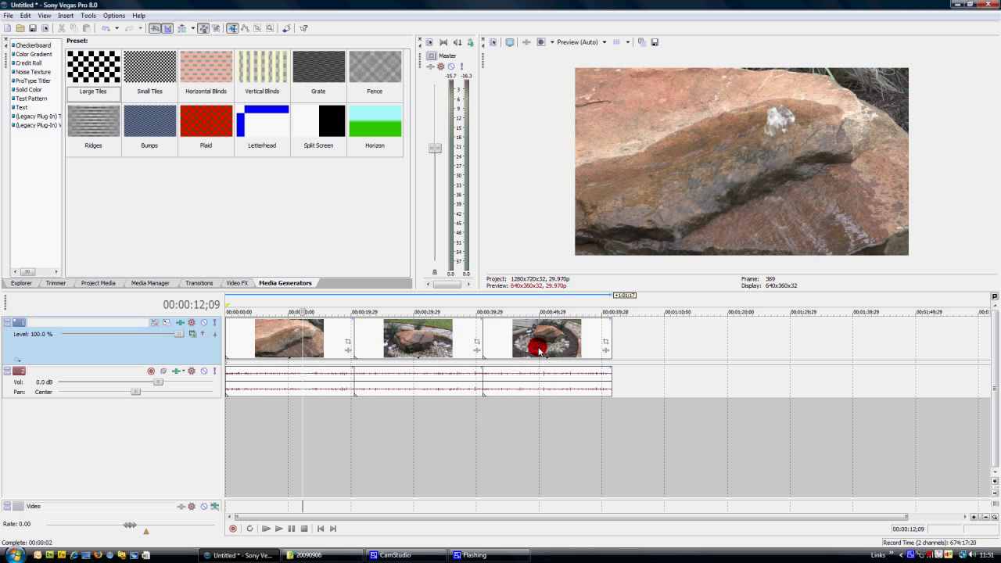
Slide the third and second clips right to open gaps between all three clips.
left_click_drag(537, 336, 654, 336)
left_click_drag(414, 336, 459, 336)
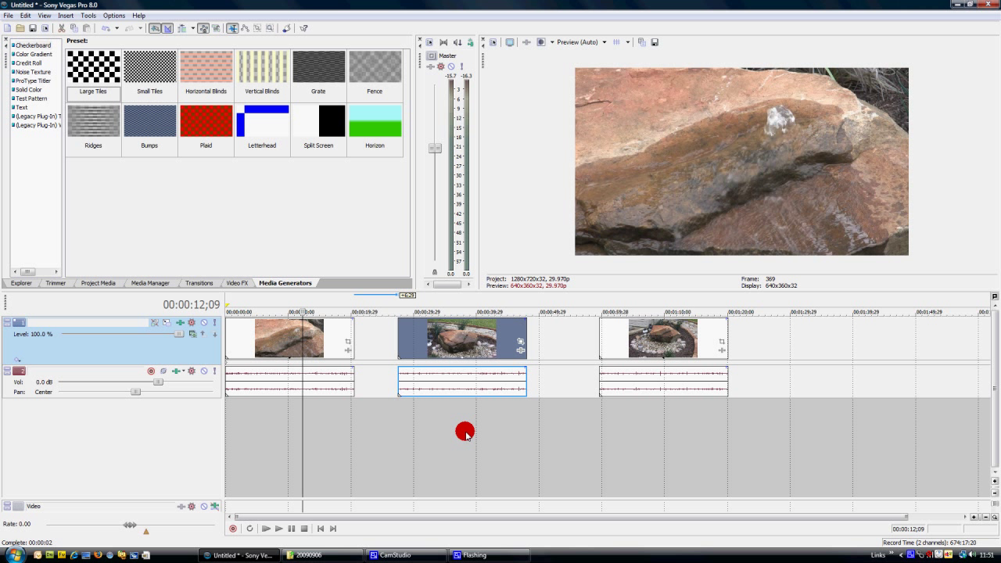
left_click(467, 342)
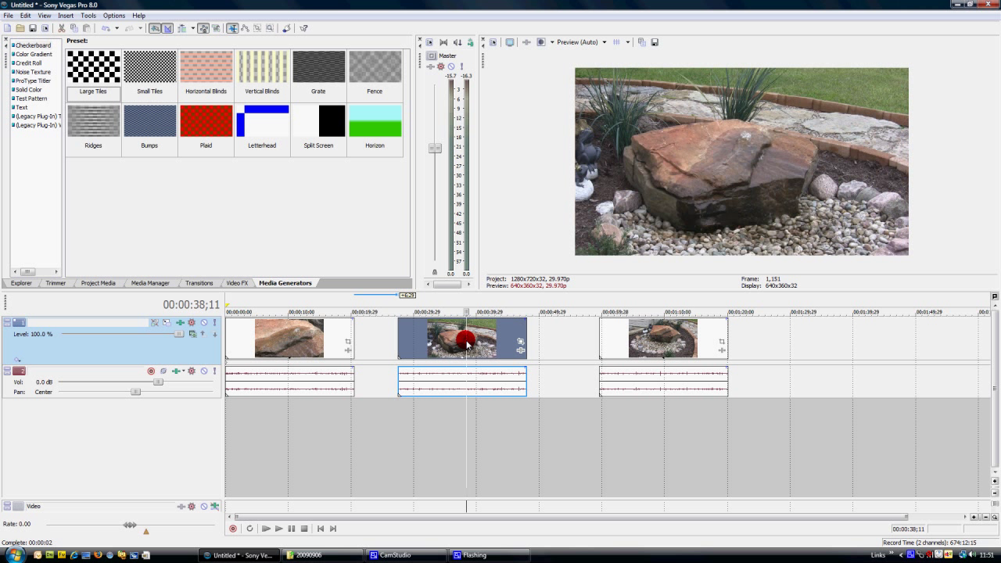
left_click(676, 341)
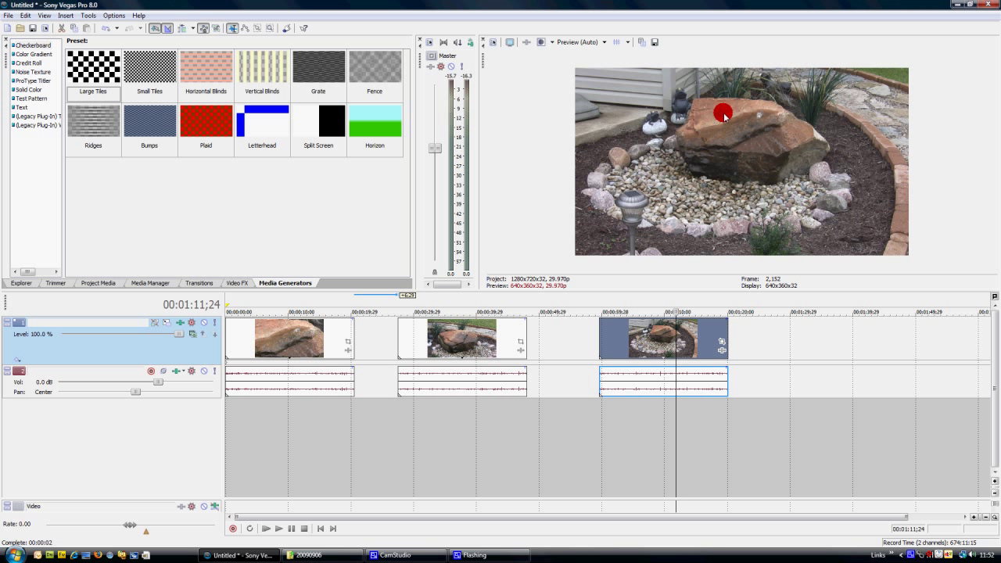
Preview each clip in turn by selecting the second, first and third clips.
left_click(460, 332)
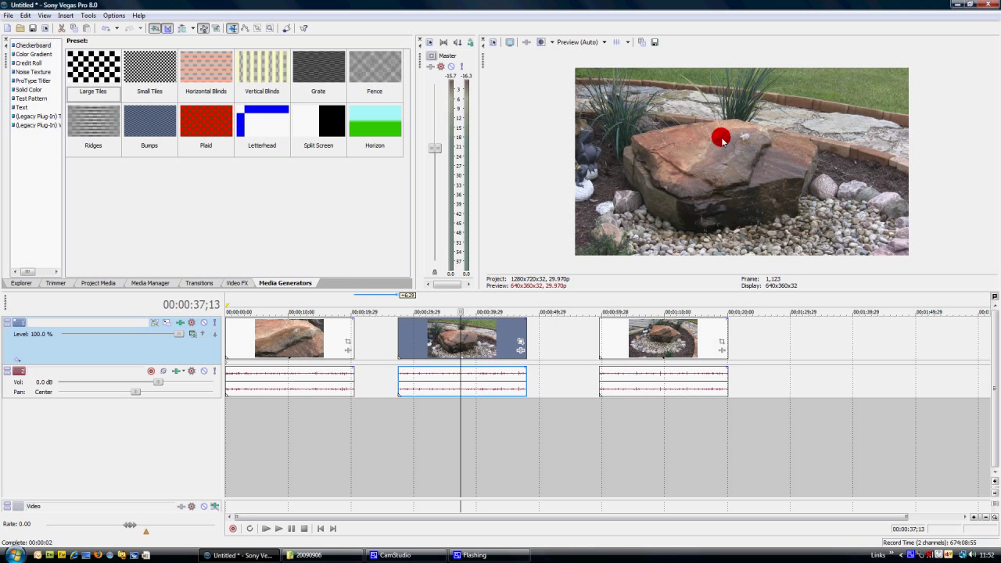
left_click(306, 334)
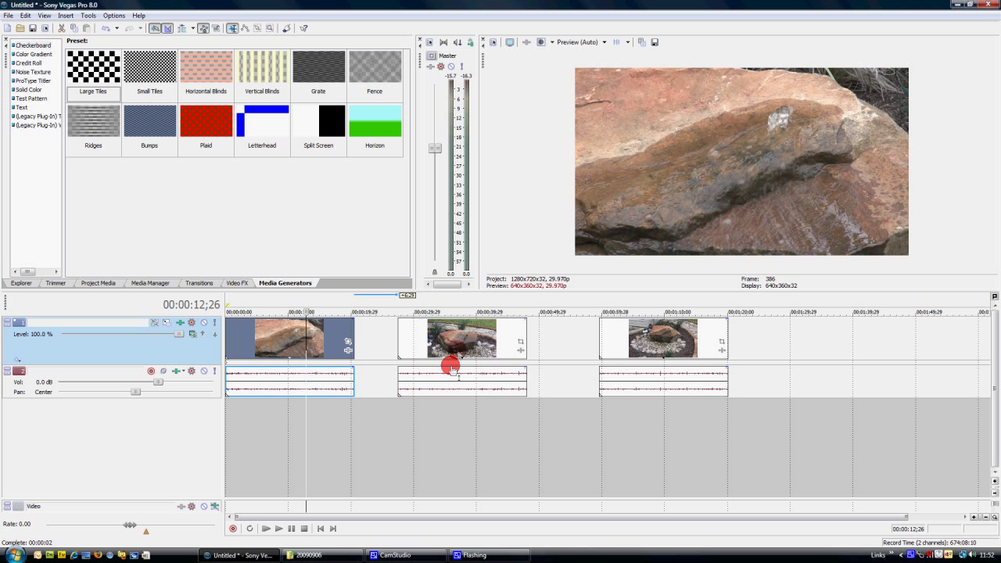
left_click(465, 336)
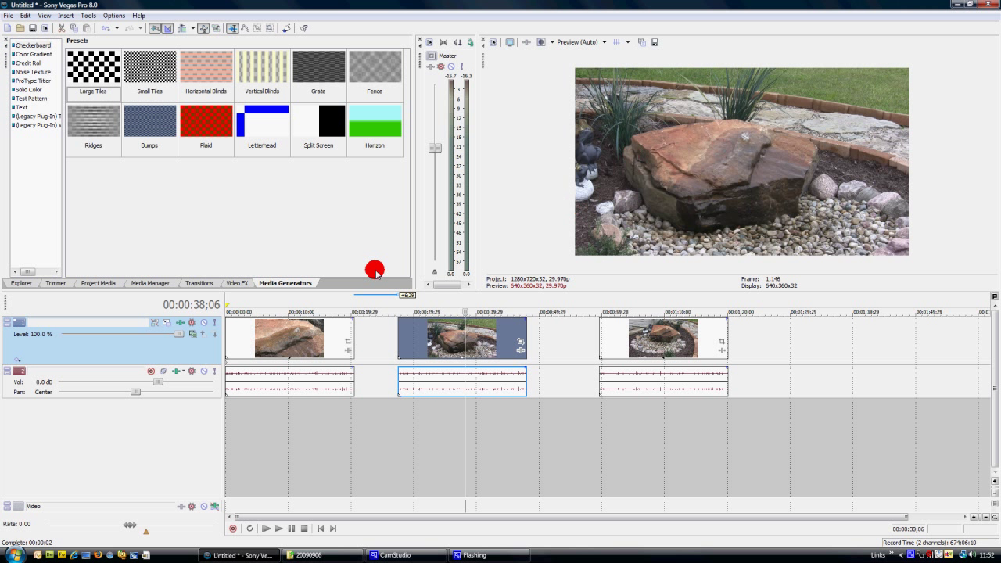
left_click(288, 340)
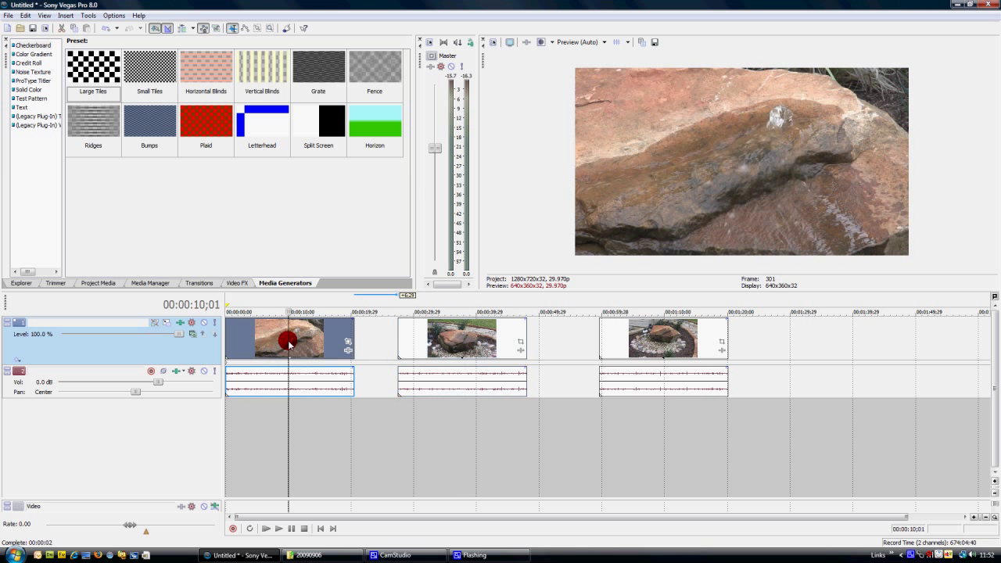
left_click(662, 335)
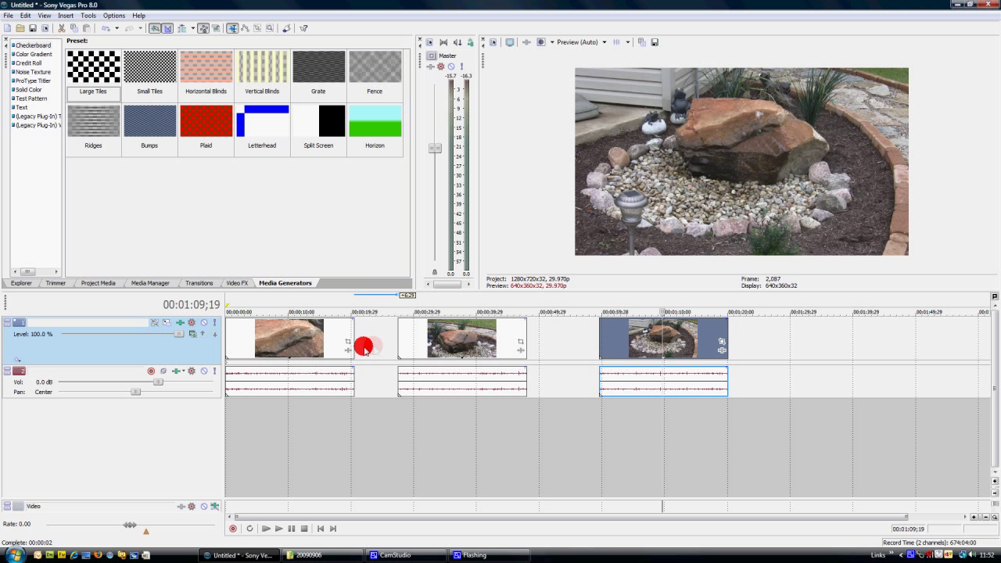
Reorder the clips: grassy rock first, close-up rock in the middle, rock garden last.
left_click_drag(284, 339, 866, 344)
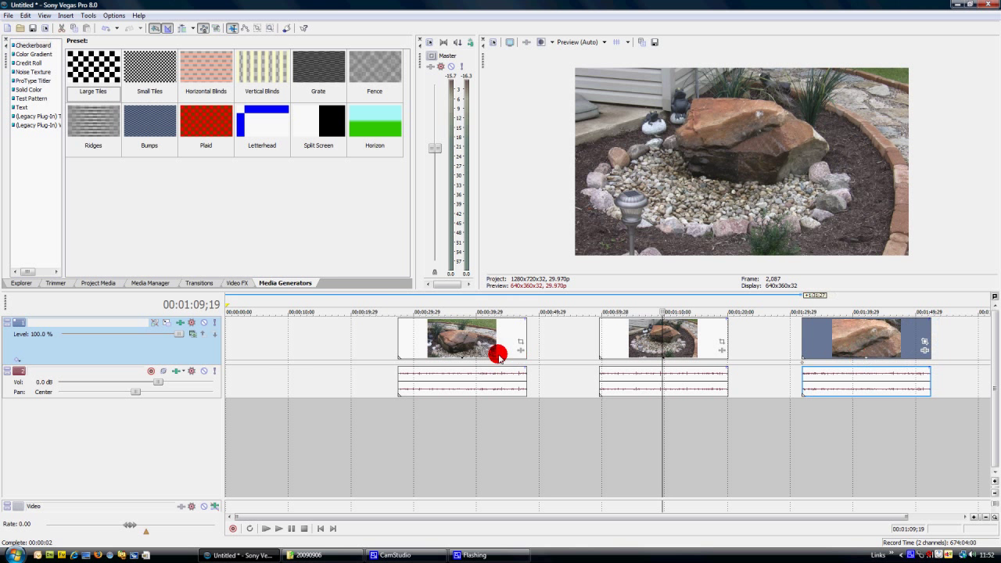
left_click_drag(460, 340, 260, 342)
left_click_drag(844, 338, 452, 349)
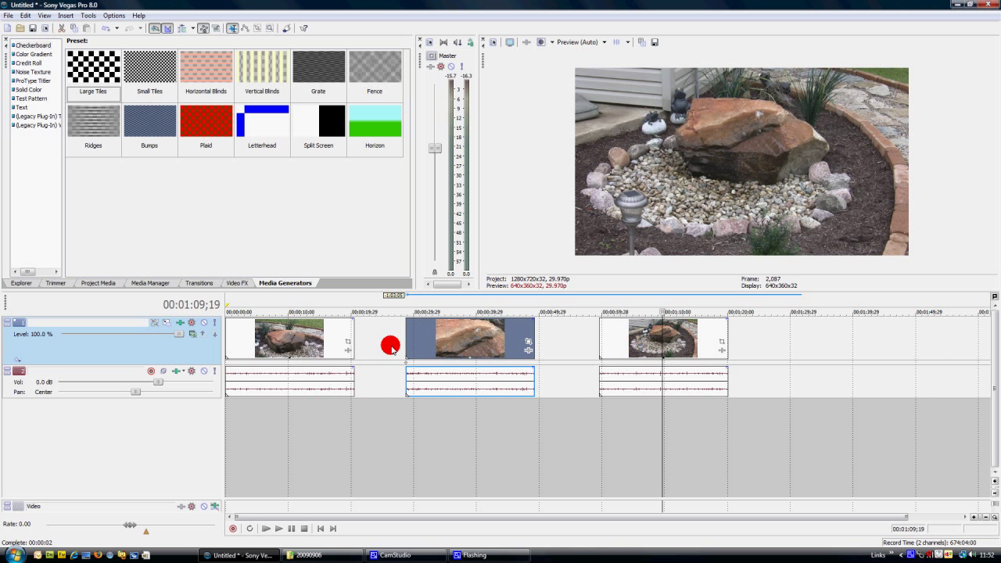
Slide the rock garden clip left to close the gaps, then play the joined sequence.
left_click(287, 339)
left_click(477, 339)
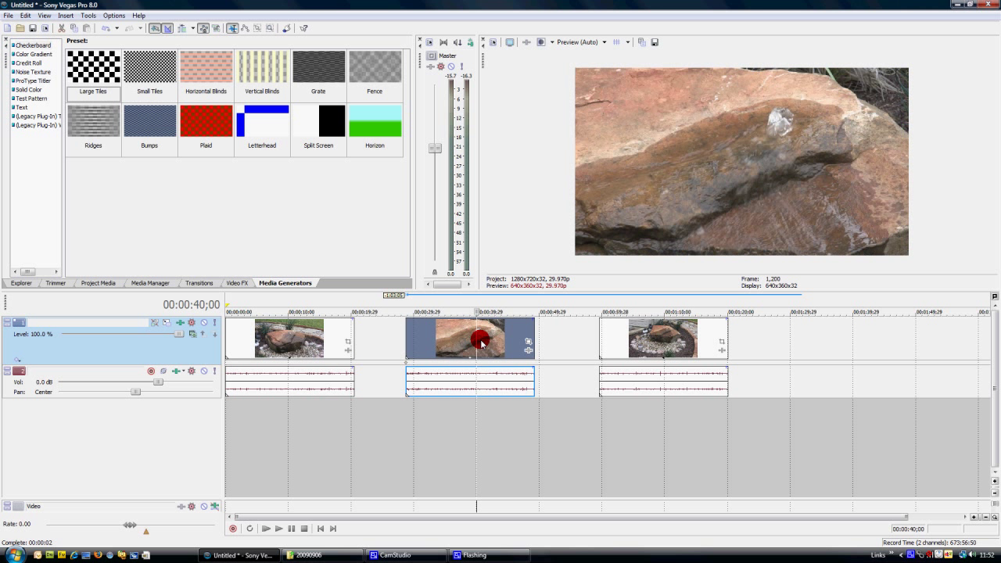
left_click(664, 338)
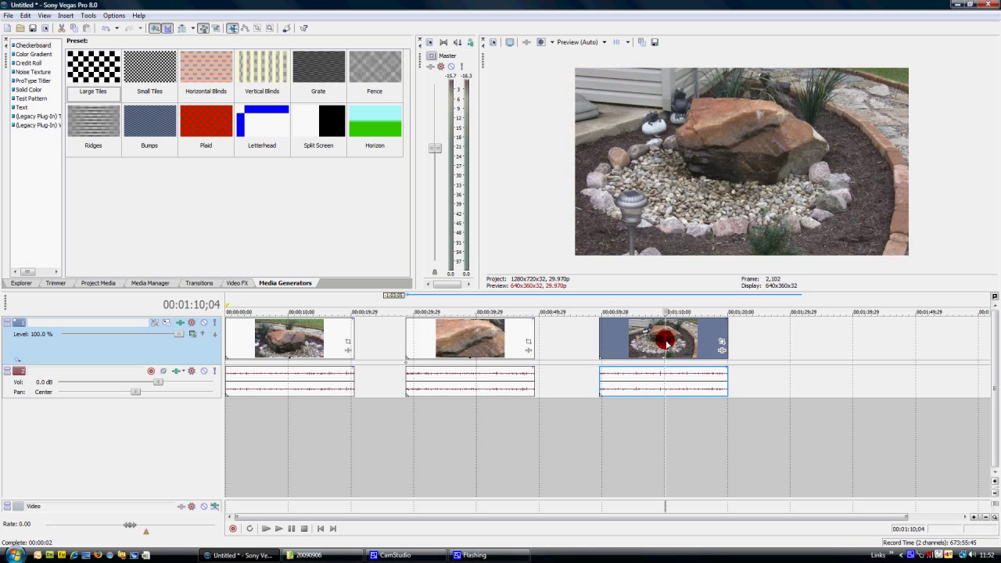
left_click_drag(611, 351, 418, 342)
left_click_drag(584, 338, 532, 336)
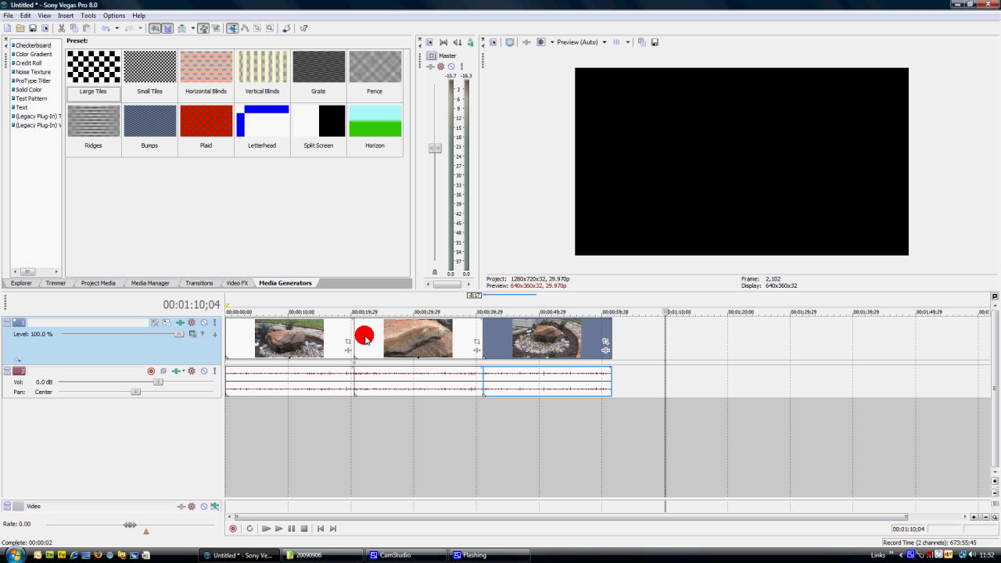
left_click(328, 405)
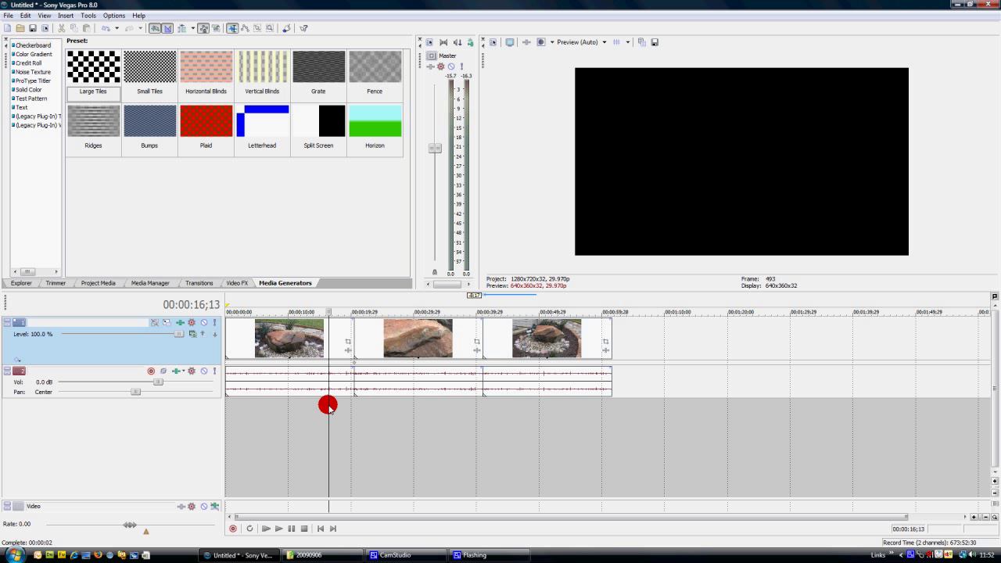
left_click(276, 529)
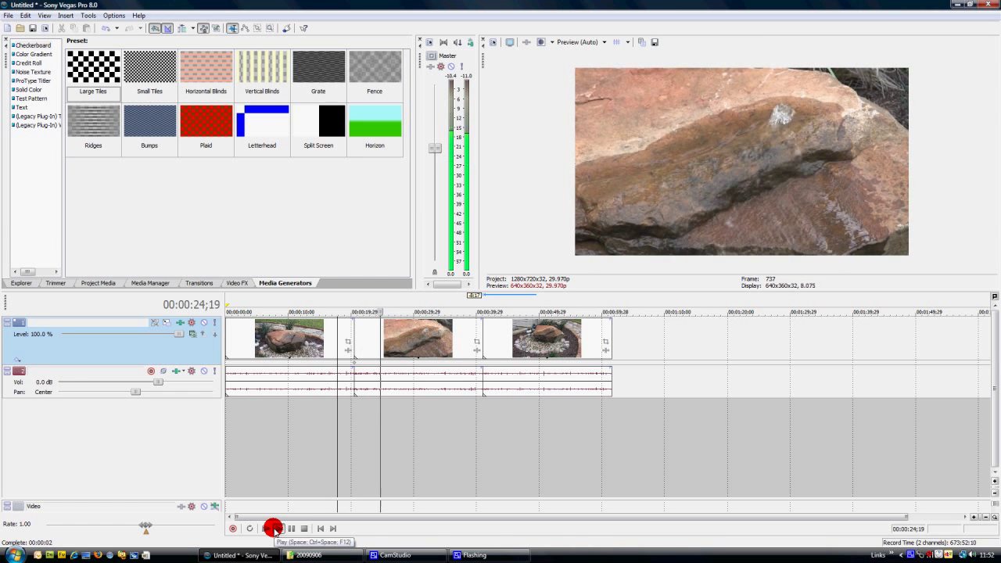
left_click(463, 418)
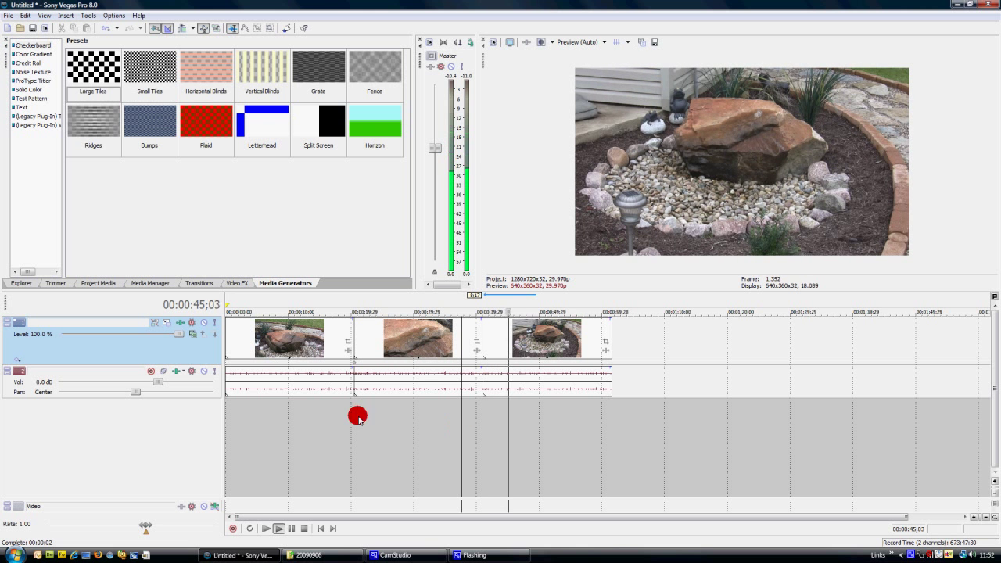
left_click(304, 528)
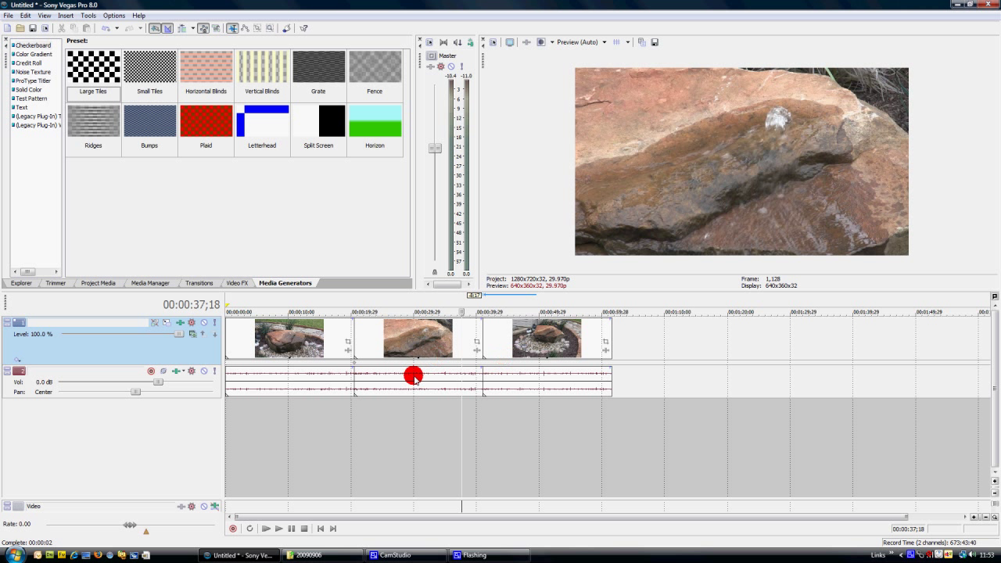
left_click(423, 341)
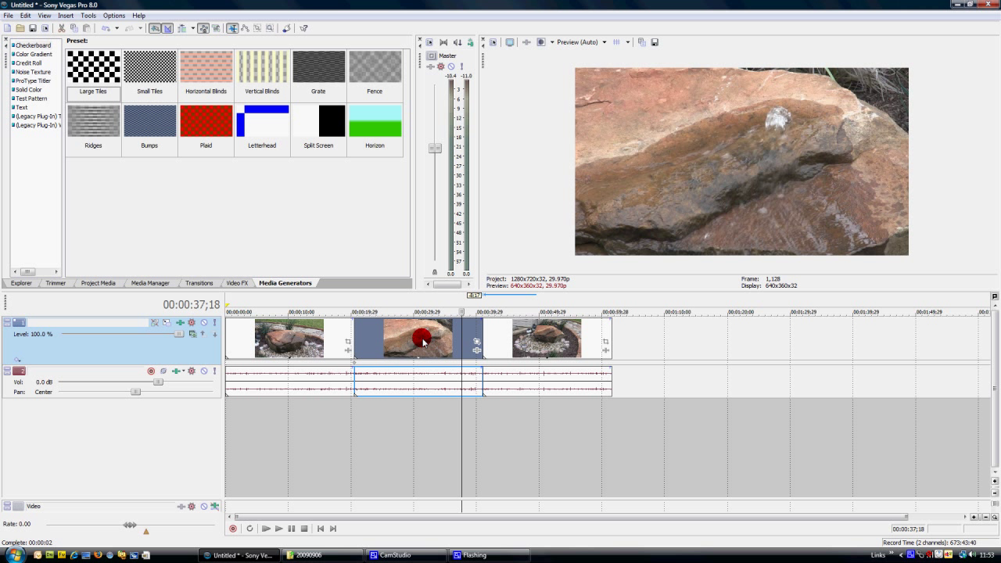
left_click_drag(423, 341, 374, 344)
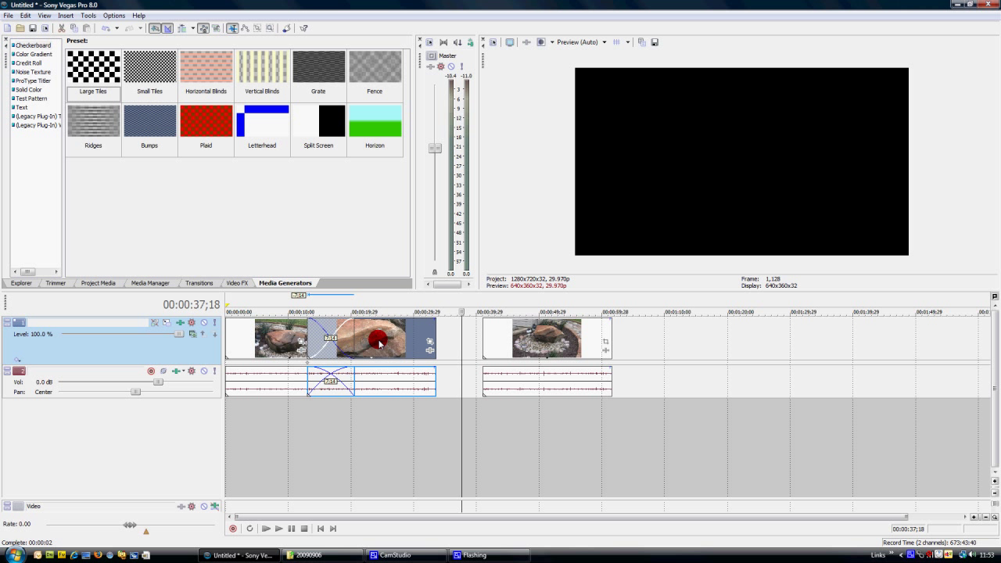
Shorten the crossfade between the first two clips and play it back from just before.
left_click_drag(373, 343, 394, 346)
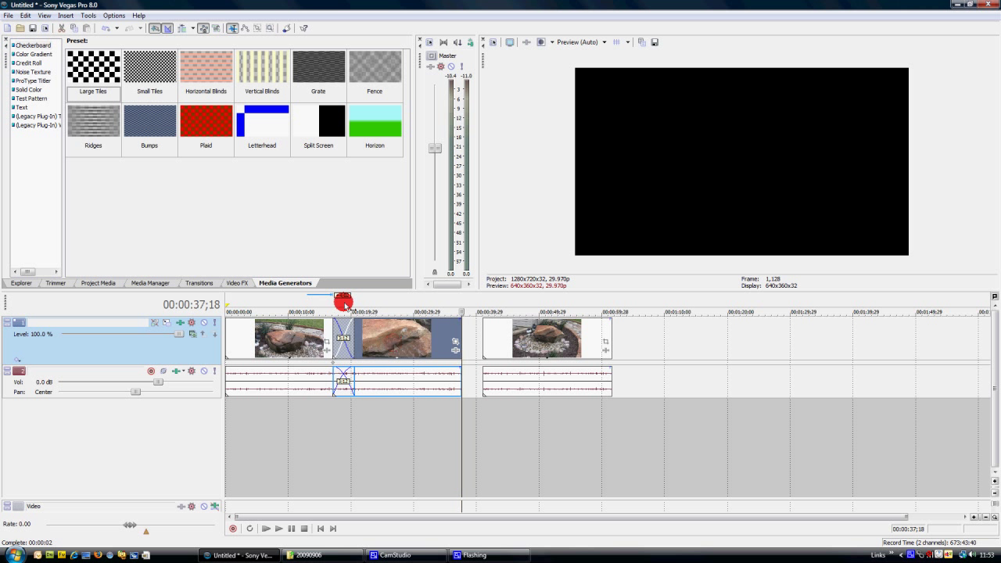
left_click(319, 400)
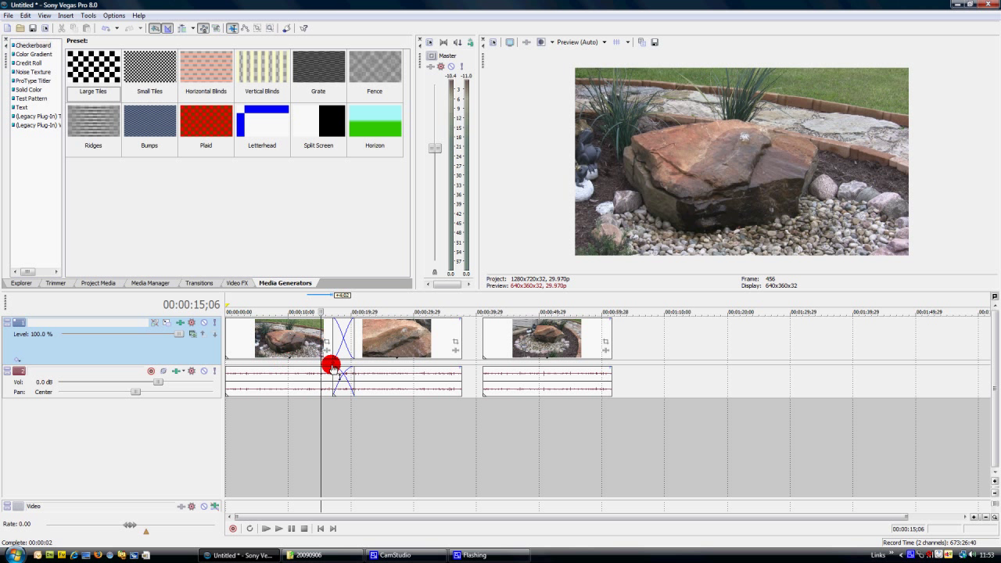
left_click(279, 527)
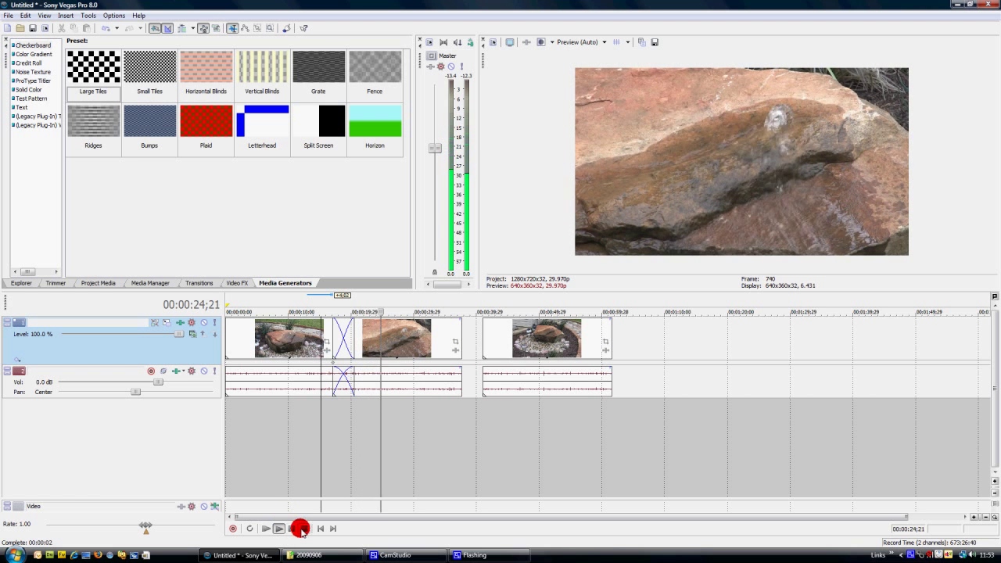
left_click(303, 529)
Overlap the third clip onto the middle clip to form a short crossfade.
left_click_drag(576, 351, 534, 349)
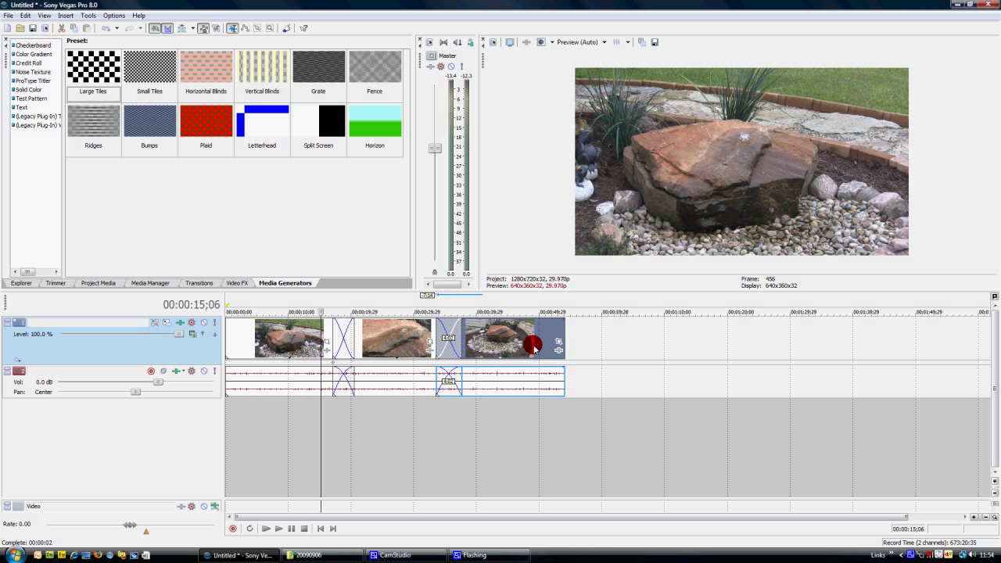
left_click(342, 337)
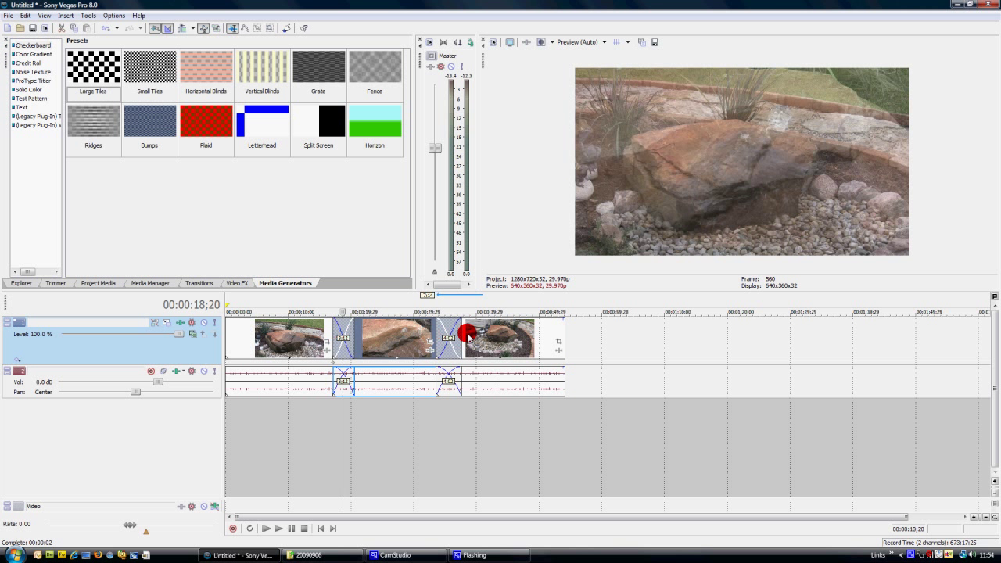
left_click(521, 340)
left_click_drag(521, 340, 526, 340)
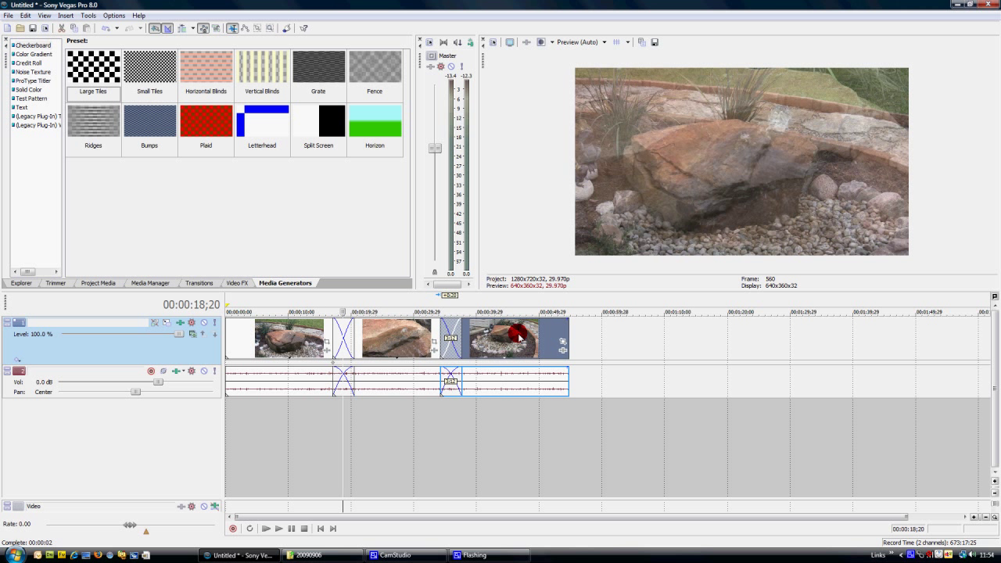
Trim the third clip's end and the first clip's start, then play the sequence from before it.
left_click_drag(566, 332, 494, 340)
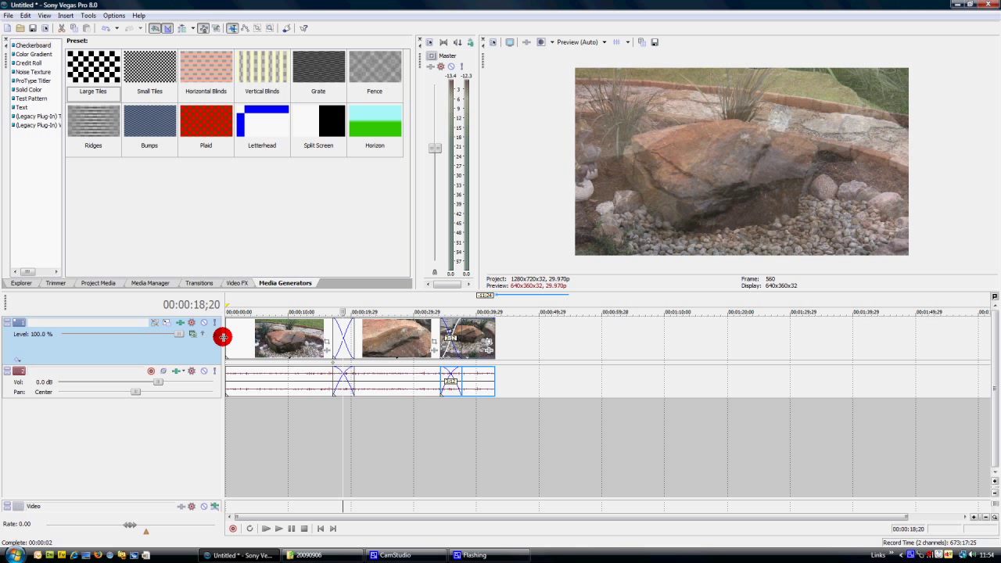
left_click_drag(225, 337, 289, 352)
mouse_move(375, 336)
left_mouse_down()
mouse_move(409, 335)
mouse_move(384, 340)
left_mouse_up()
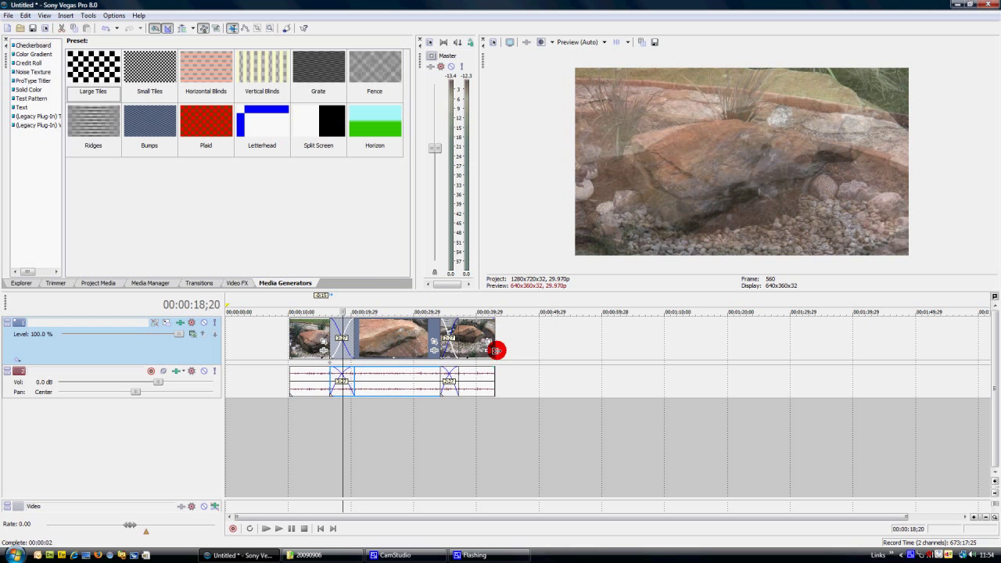
mouse_move(519, 351)
left_mouse_down()
mouse_move(277, 351)
mouse_move(503, 352)
left_mouse_up()
left_click(276, 352)
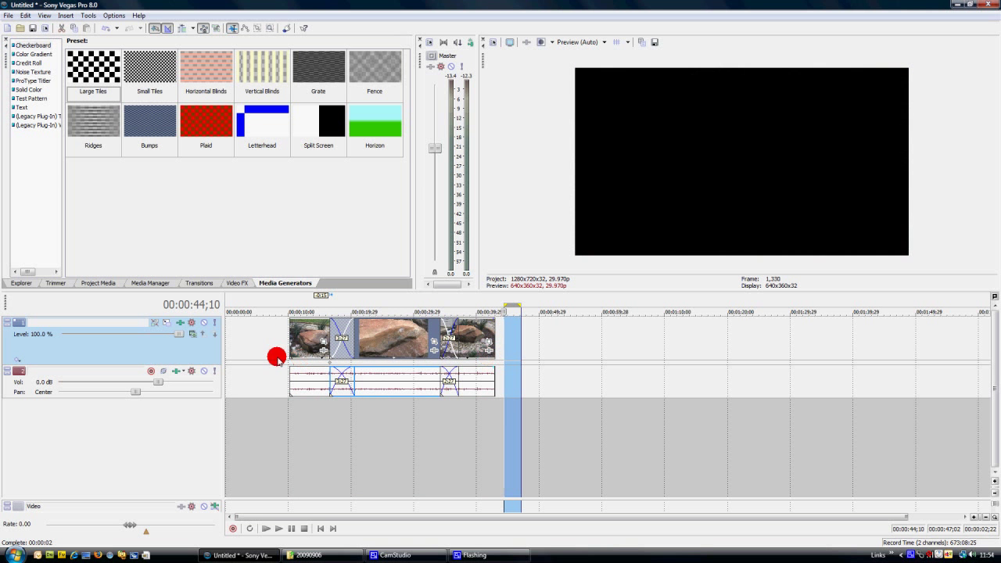
left_click(280, 529)
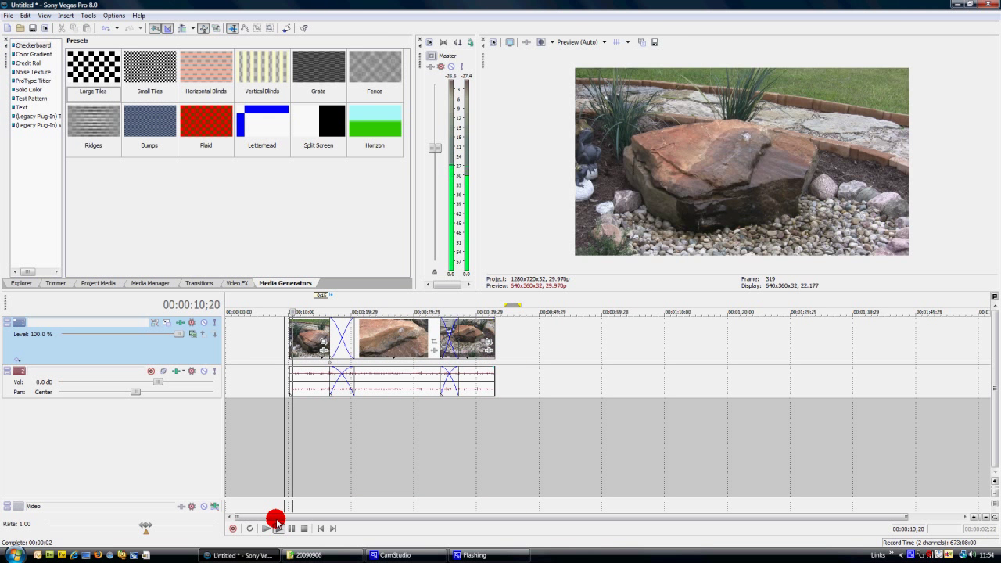